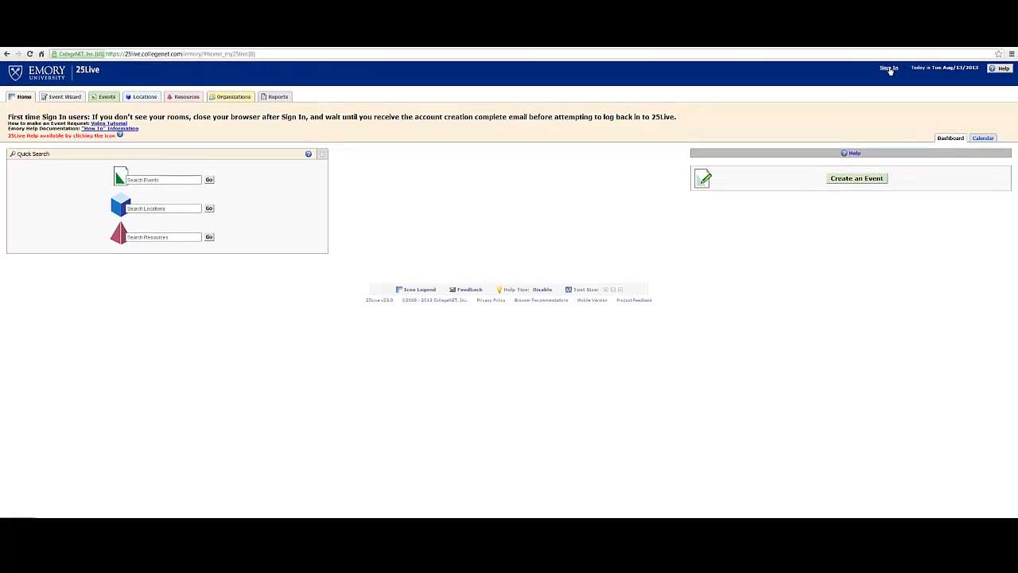
Sign in with the network ID and account password, and dismiss the overdue tasks notice
click(889, 66)
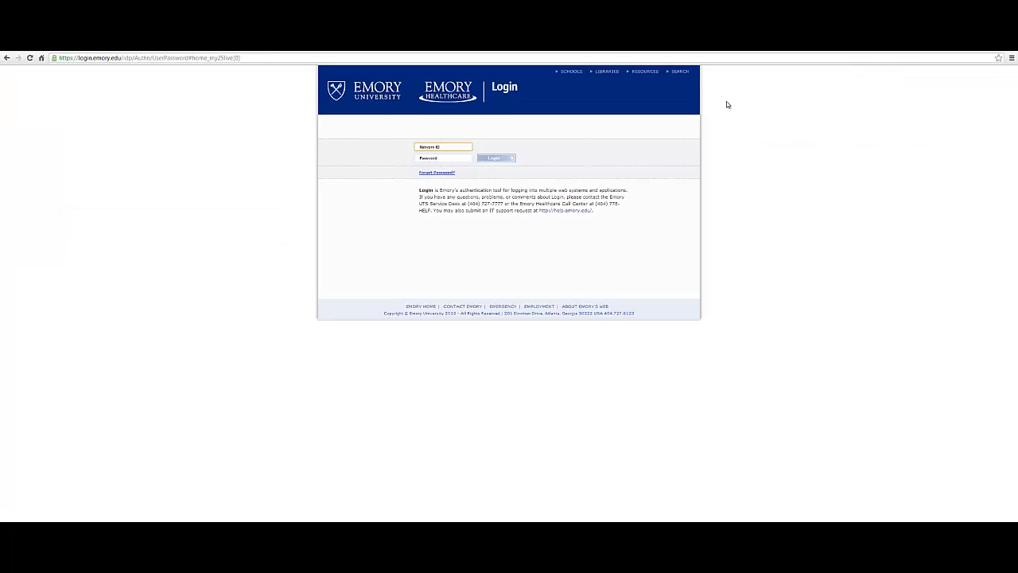
click(451, 148)
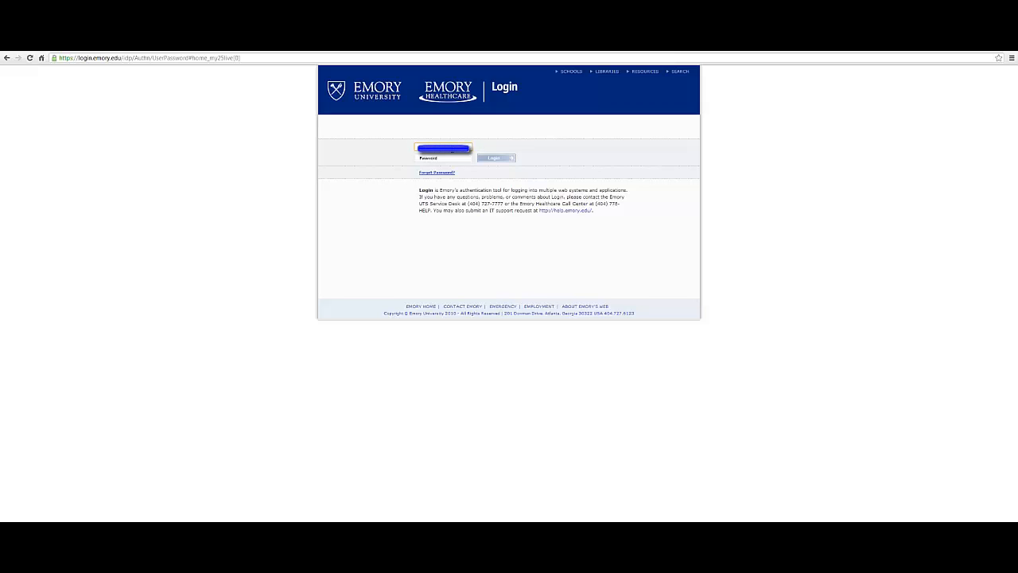
key(Tab)
key(Return)
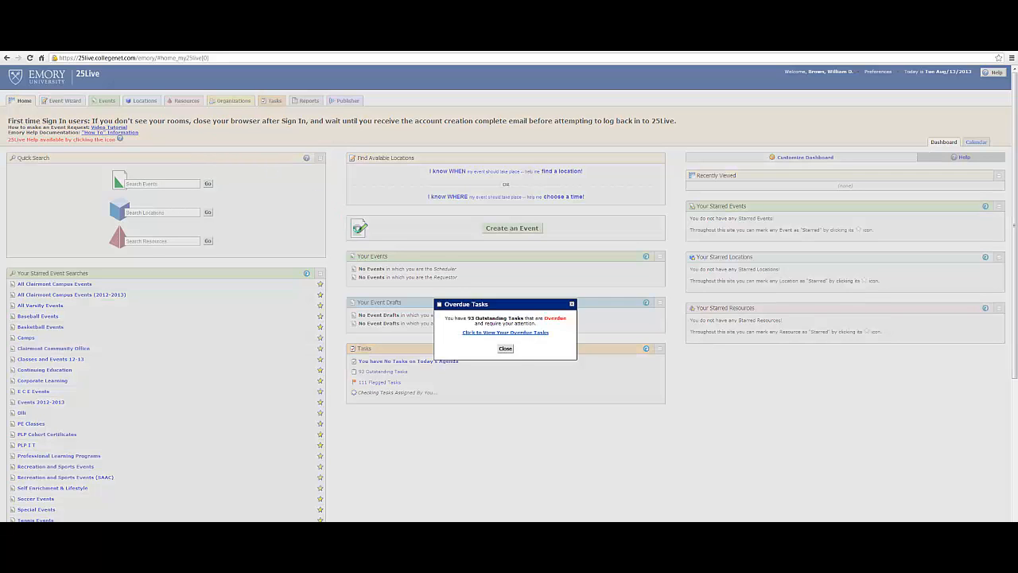
click(509, 350)
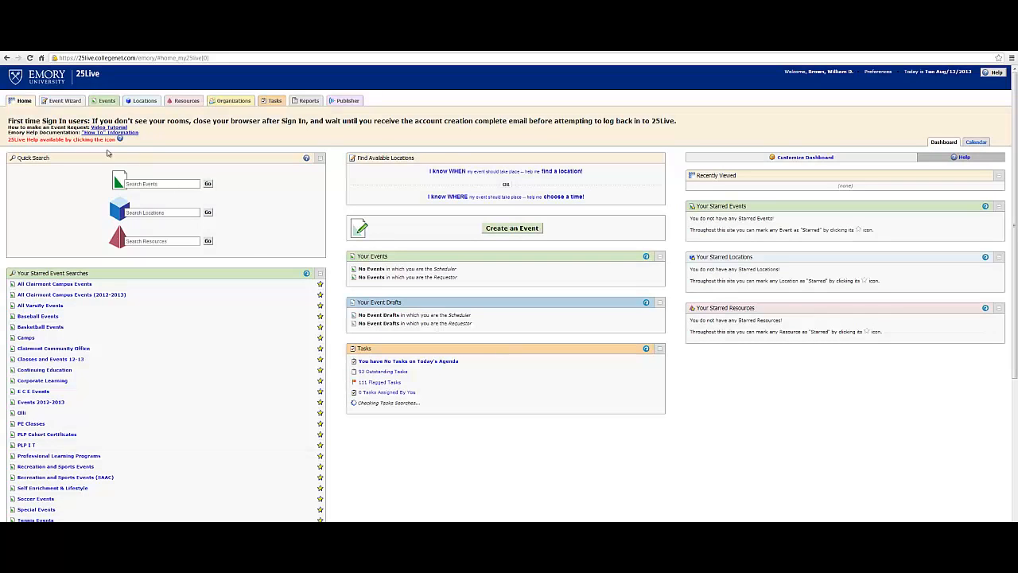
Start a new event request in the Event Wizard and name it "Resolving Conflicts"
click(65, 102)
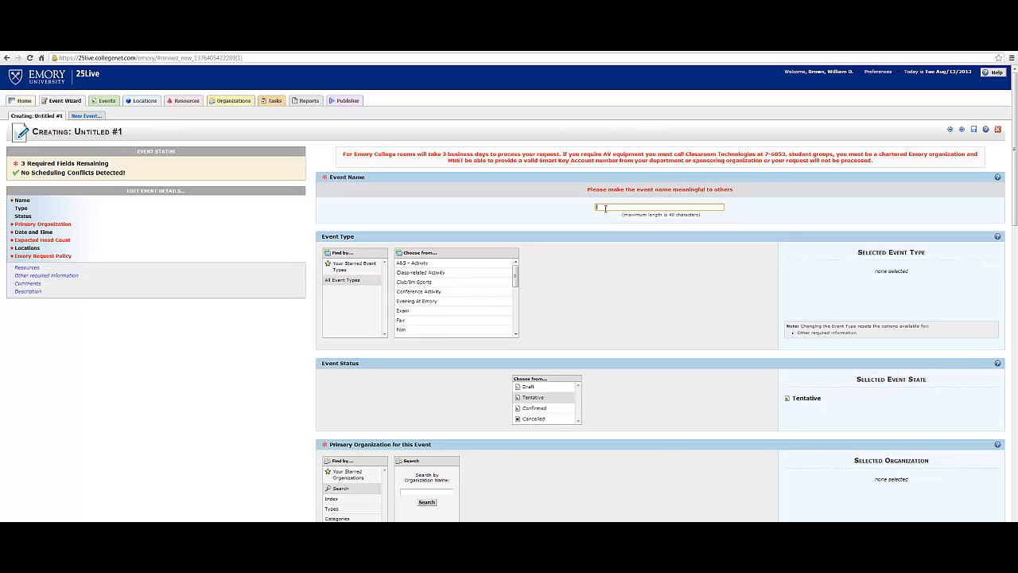
click(605, 209)
text(V)
key(BackSpace)
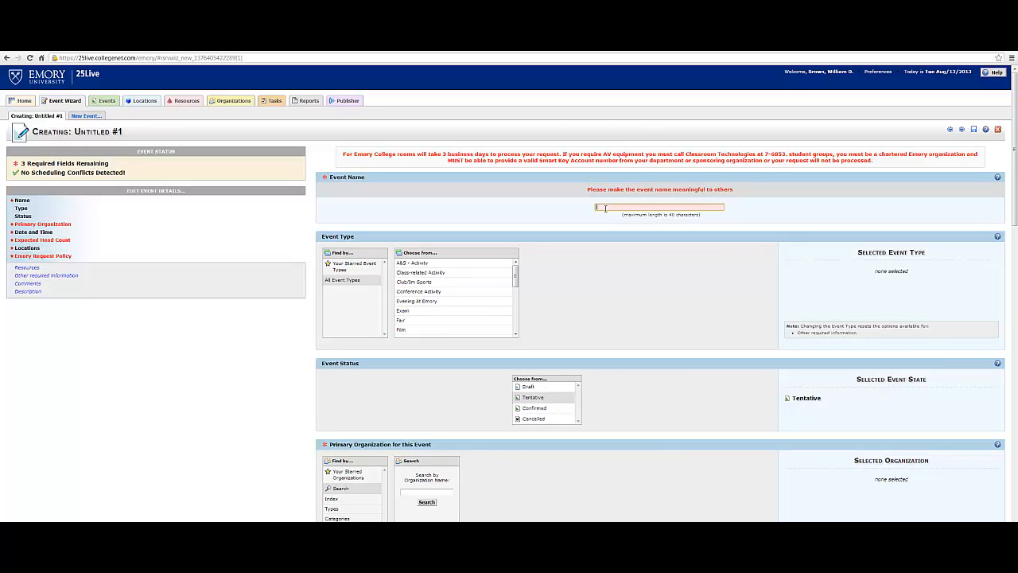
text(Res)
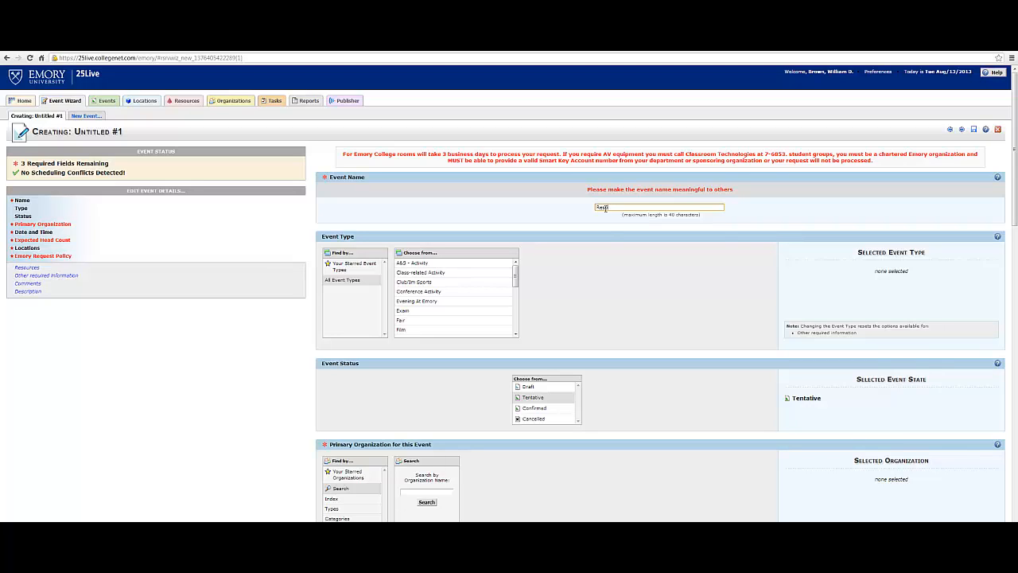
text(olving Conflicts)
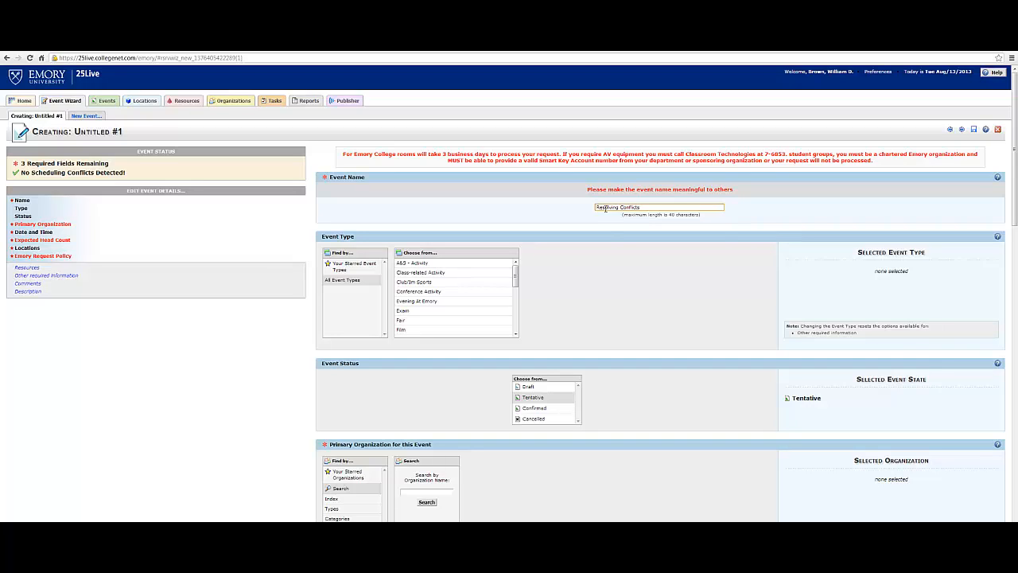
Set the event type to A&S - Activity and the event status to Draft
double_click(426, 265)
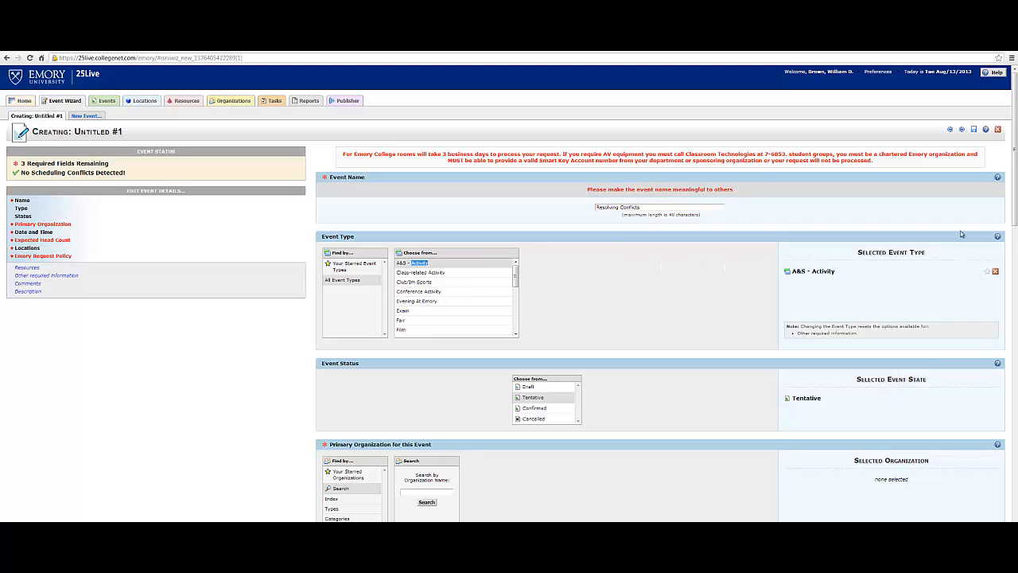
drag(1016, 222, 1014, 294)
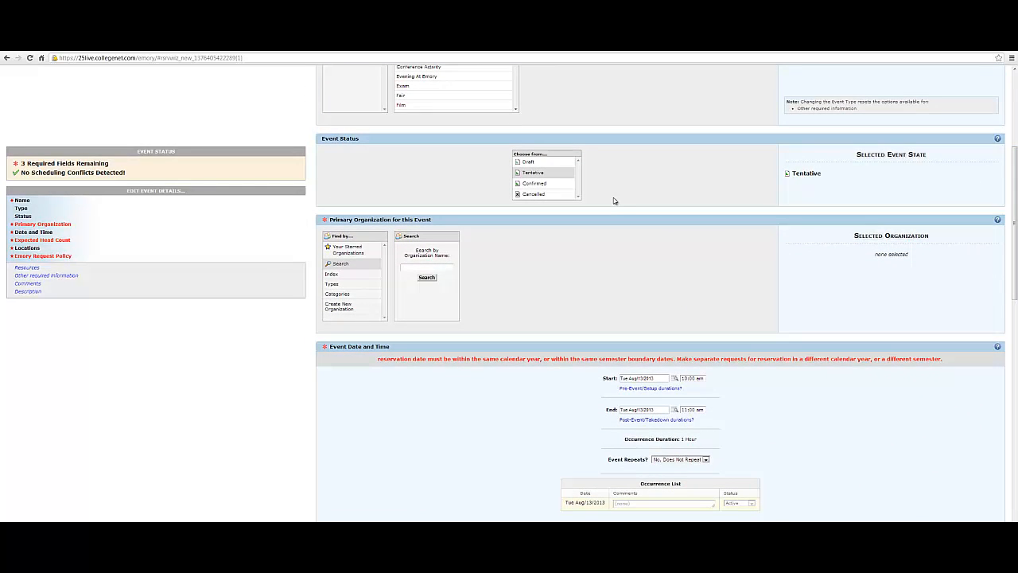
double_click(530, 164)
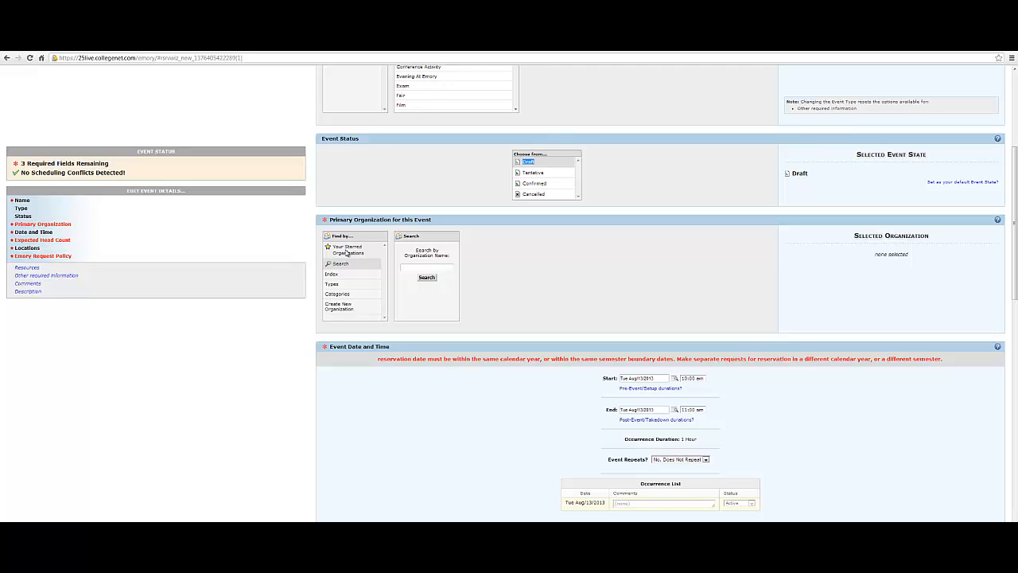
Search organizations for "zeta" and select Zeta Phi Beta as the event's primary organization
click(405, 267)
text(zeta)
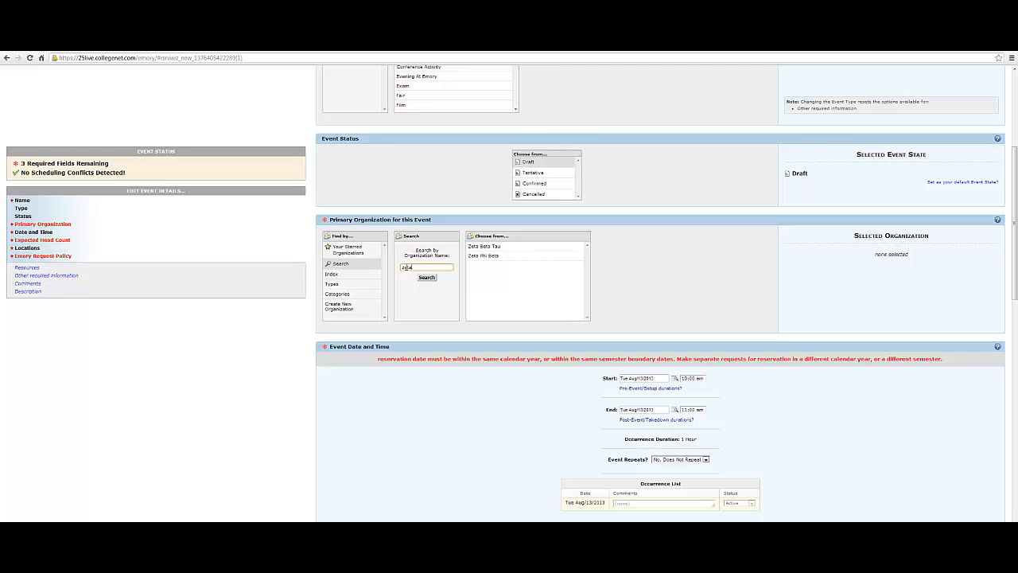
double_click(492, 257)
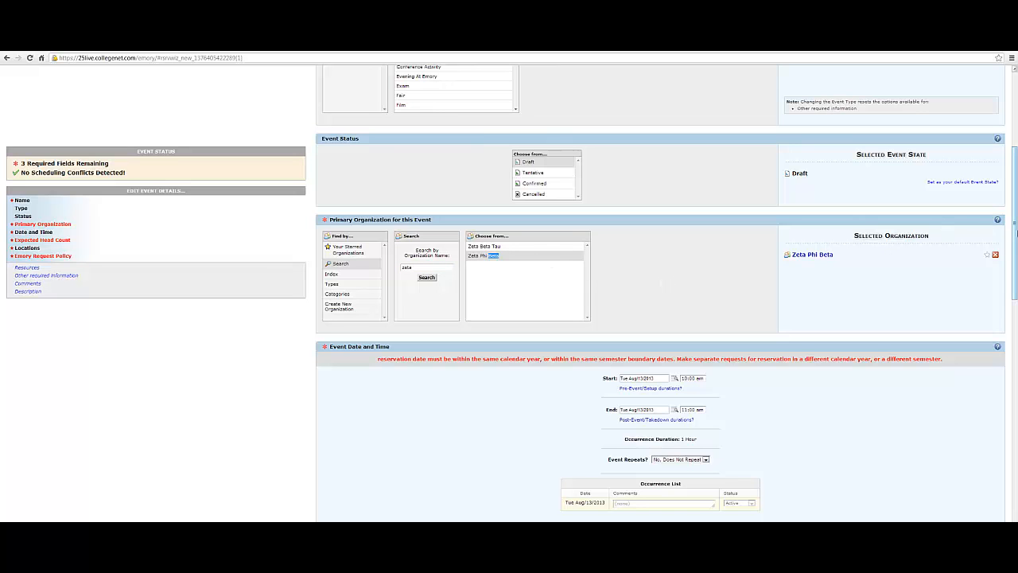
Set the event's start date to Mon Aug/26/2013 and make it repeat daily until Fri Aug/30/2013
drag(1014, 235, 1008, 314)
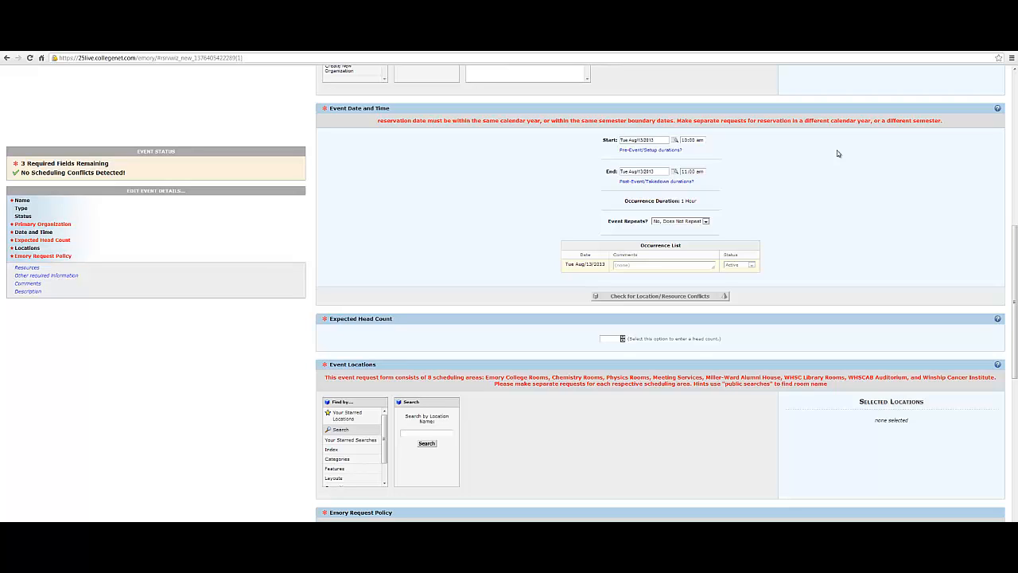
click(675, 141)
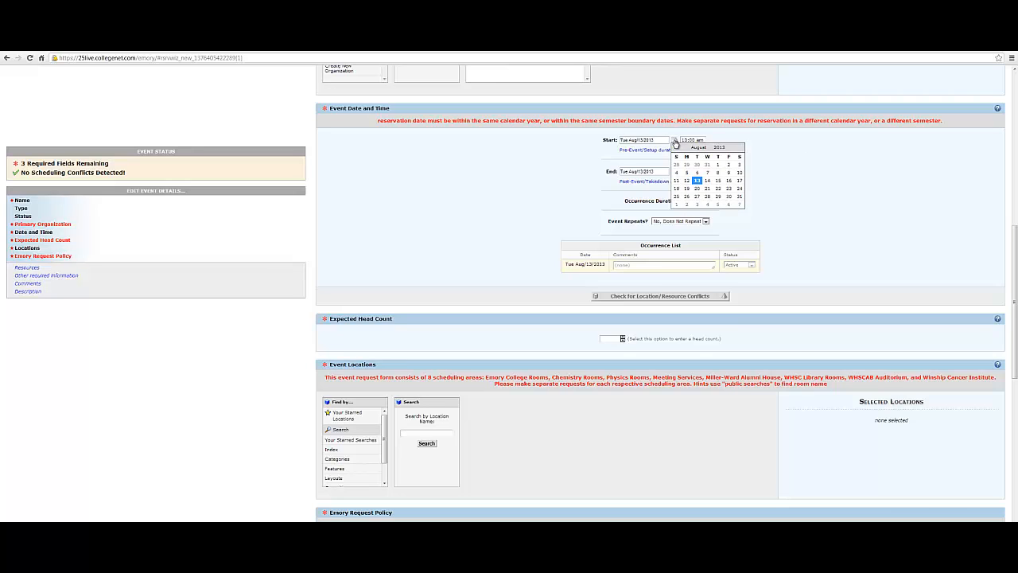
click(688, 197)
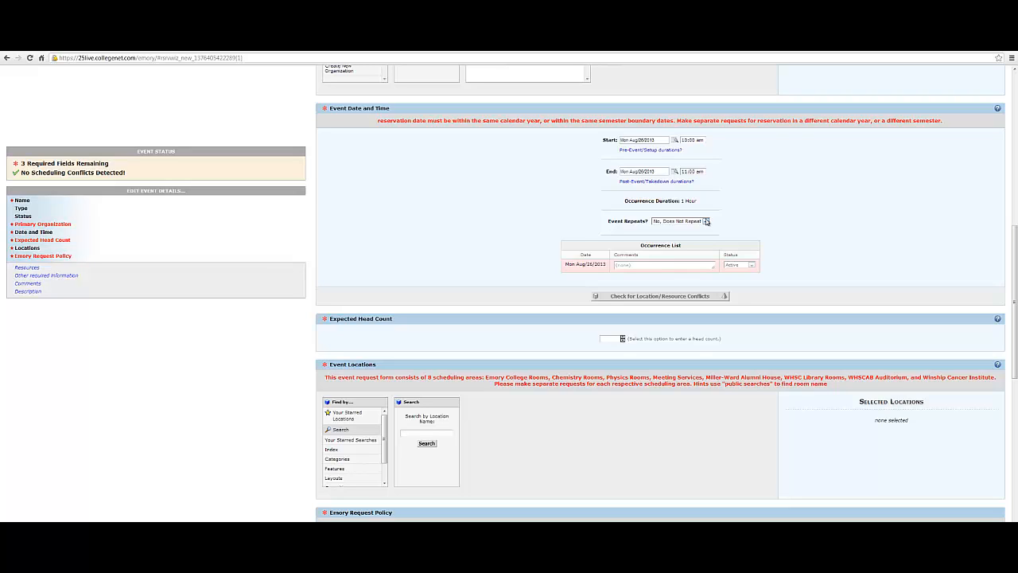
click(706, 221)
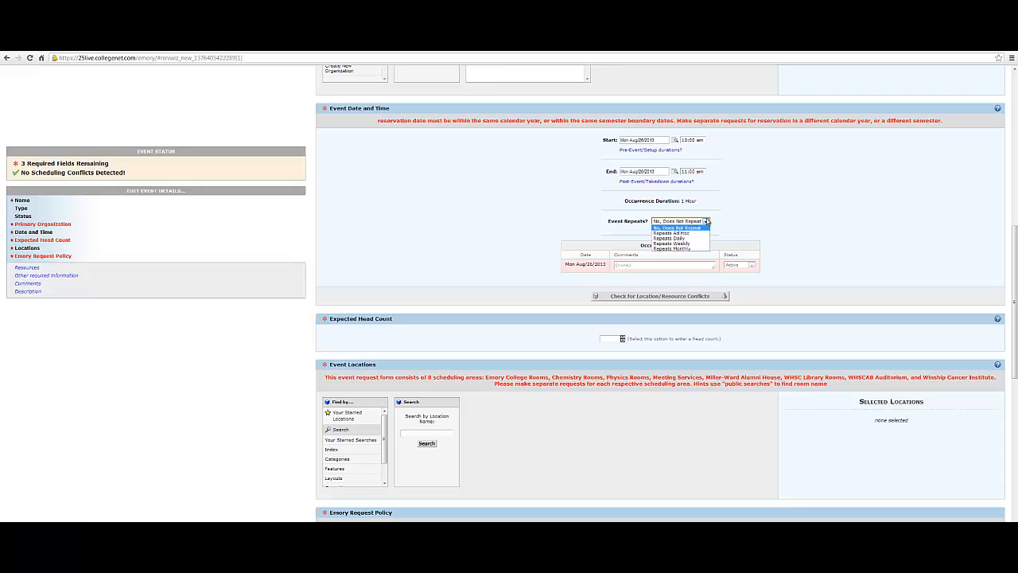
click(688, 238)
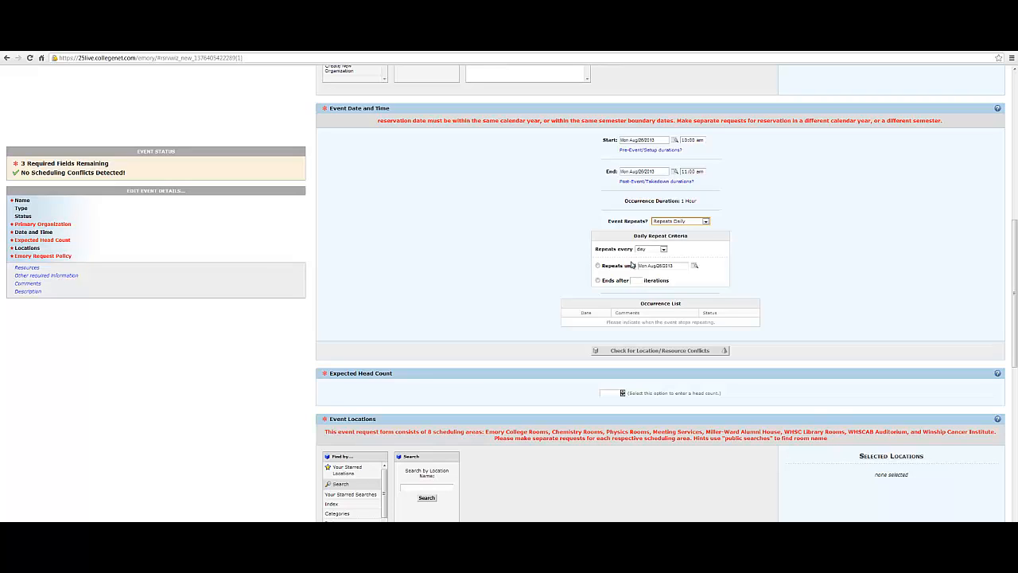
click(694, 268)
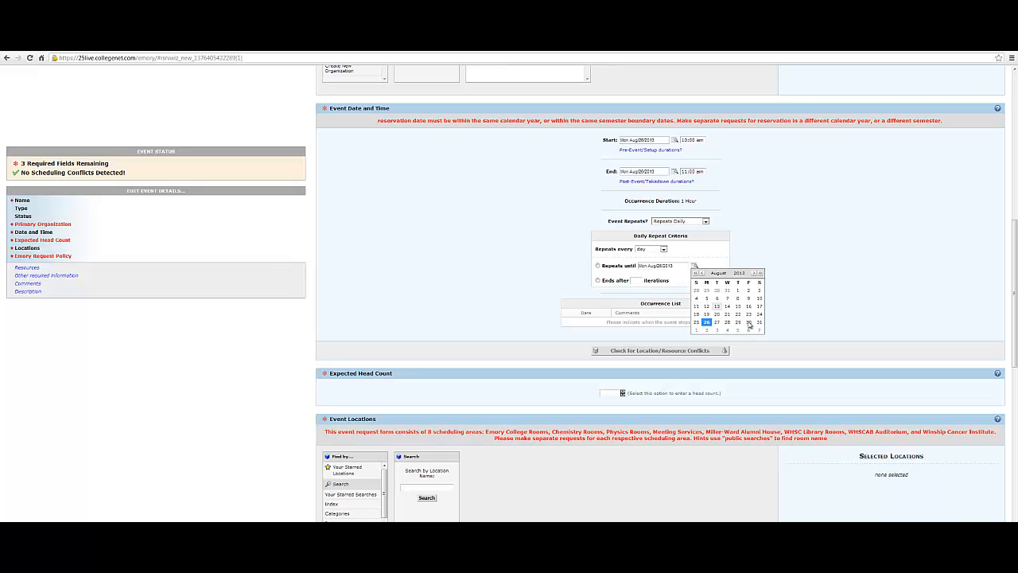
click(749, 322)
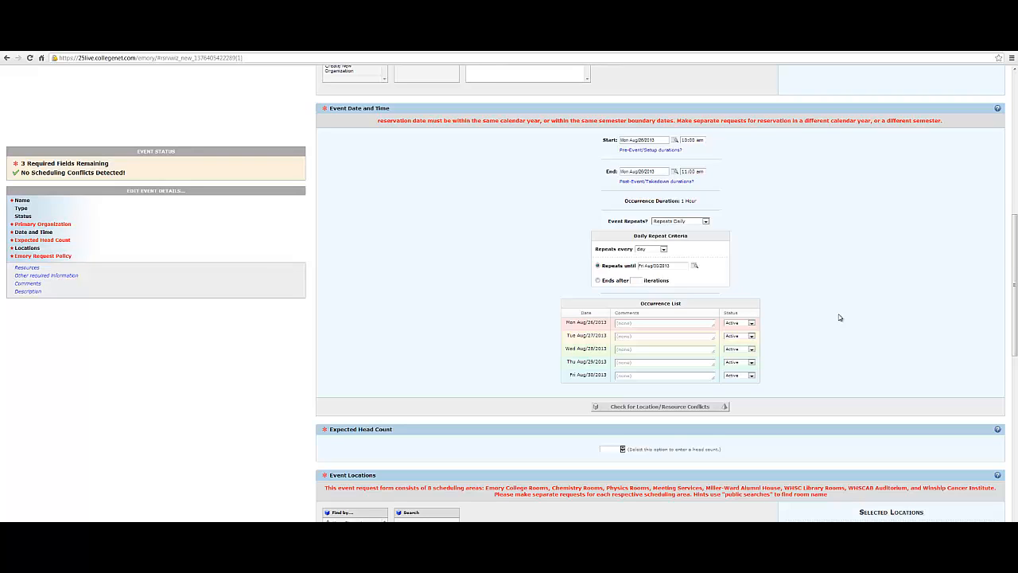
Set the expected head count to 10
drag(1014, 310, 1014, 369)
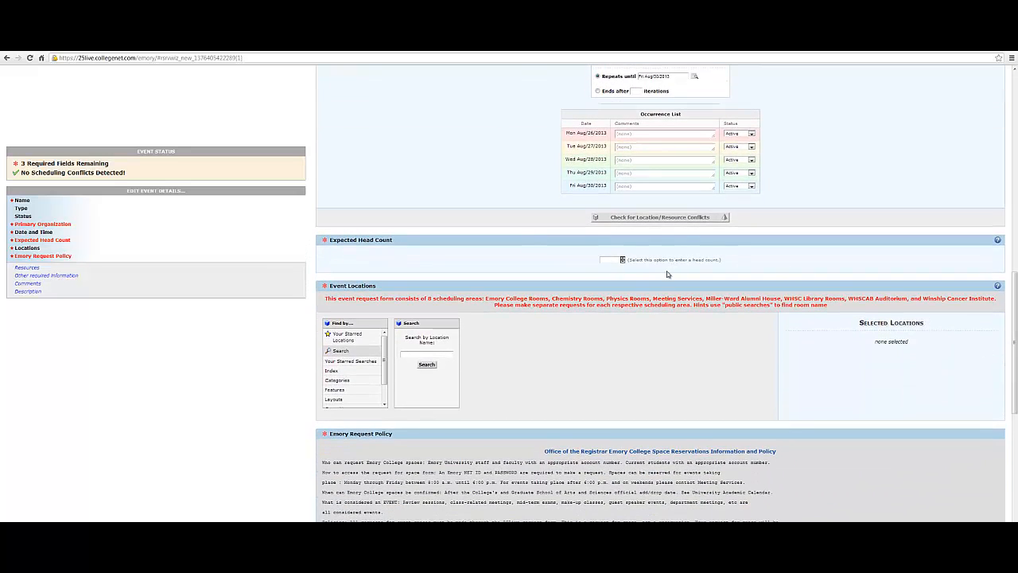
click(622, 262)
drag(1012, 277, 1015, 319)
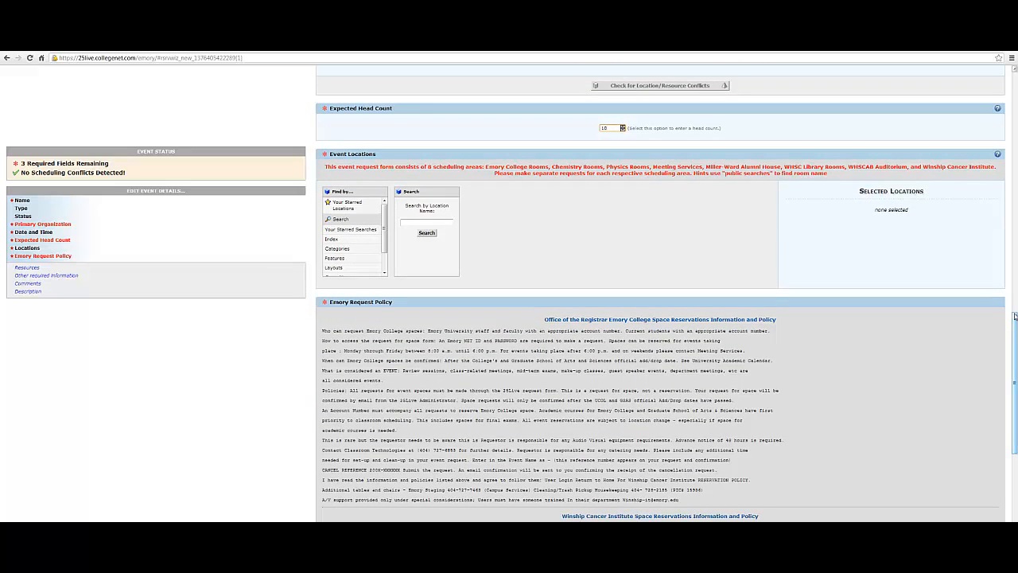
key(Tab)
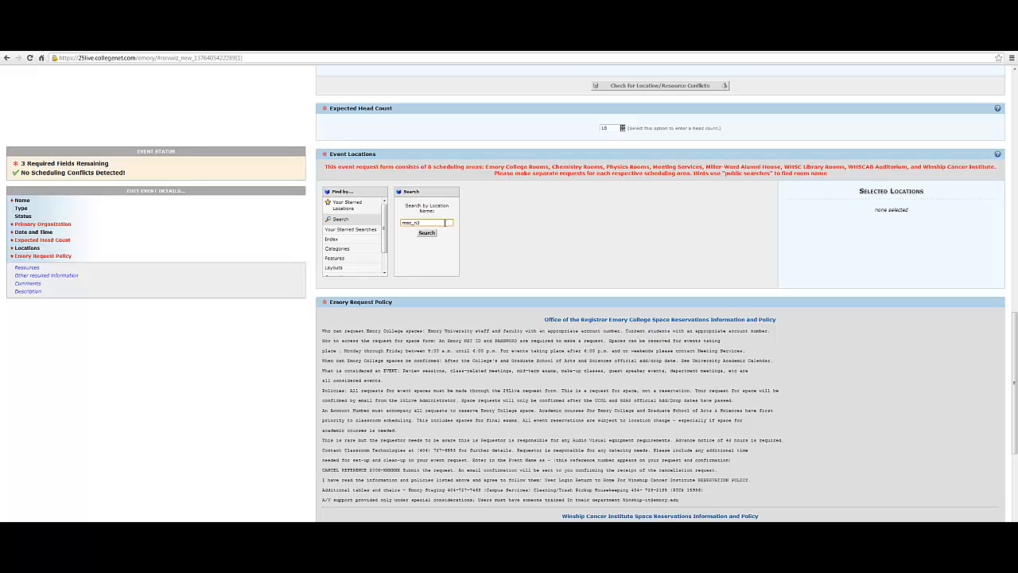
Search locations for "msc_n3" and add rooms MSC_N301, MSC_N302 and MSC_N303 to the event
key(Return)
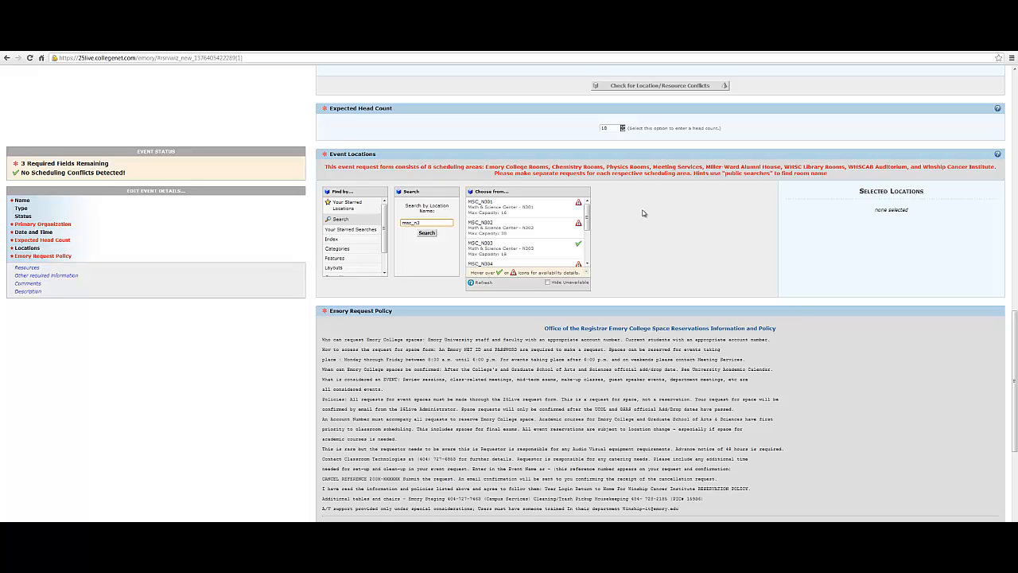
double_click(489, 207)
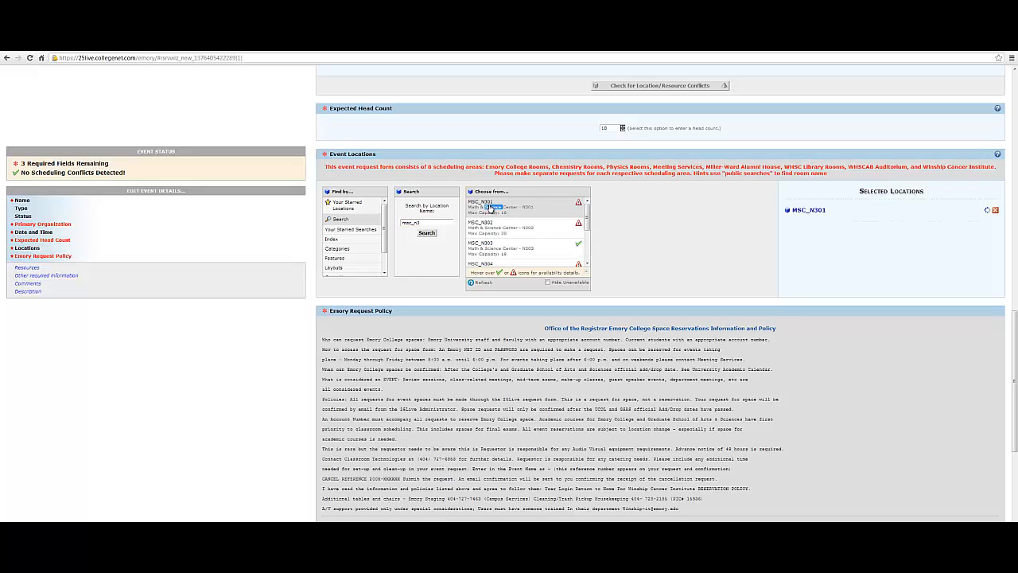
double_click(491, 229)
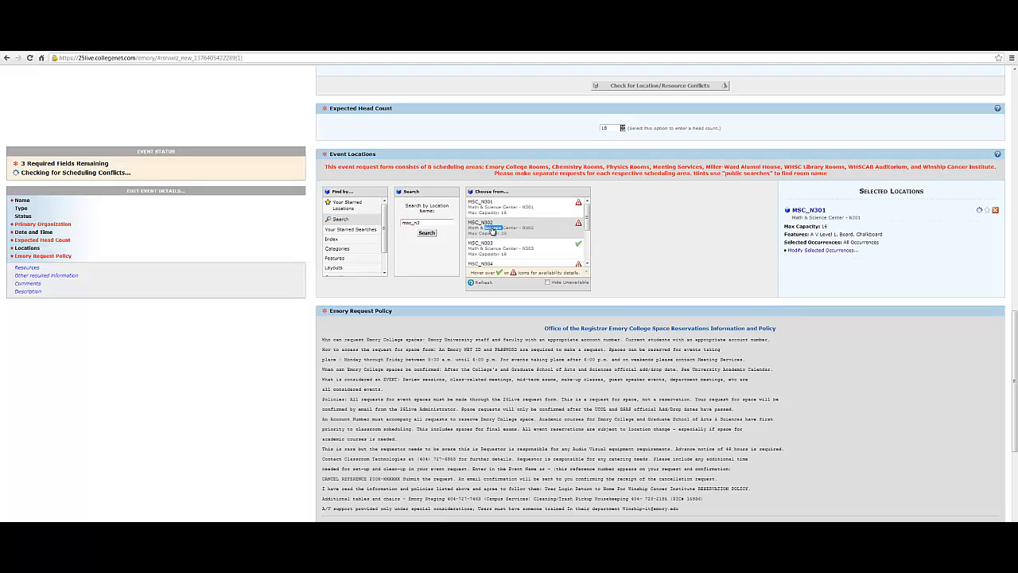
double_click(516, 249)
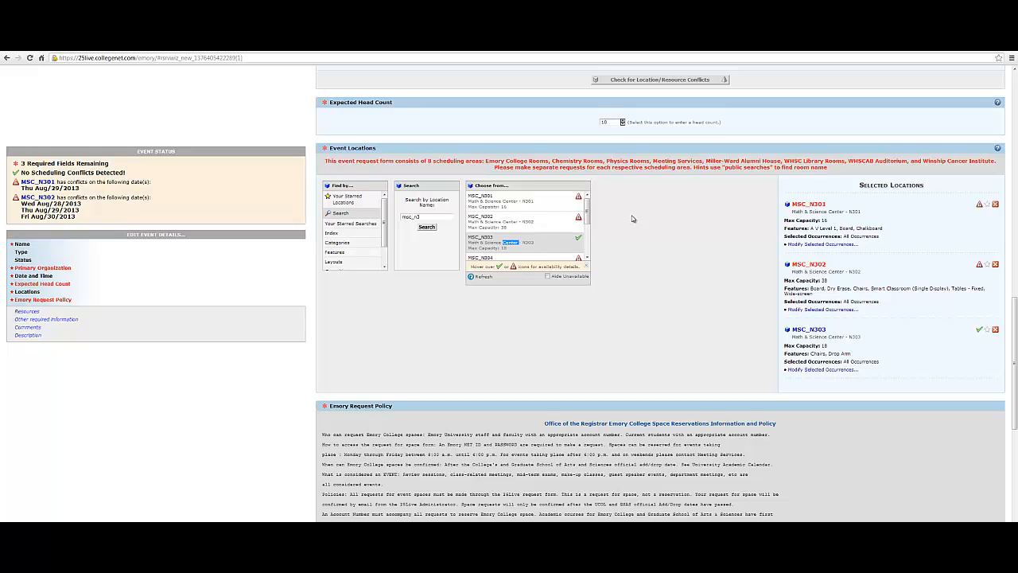
Modify the selected occurrences of MSC_N301 so the room is not assigned on Thu Aug/29/2013
click(645, 290)
scroll(645, 290, down, 1)
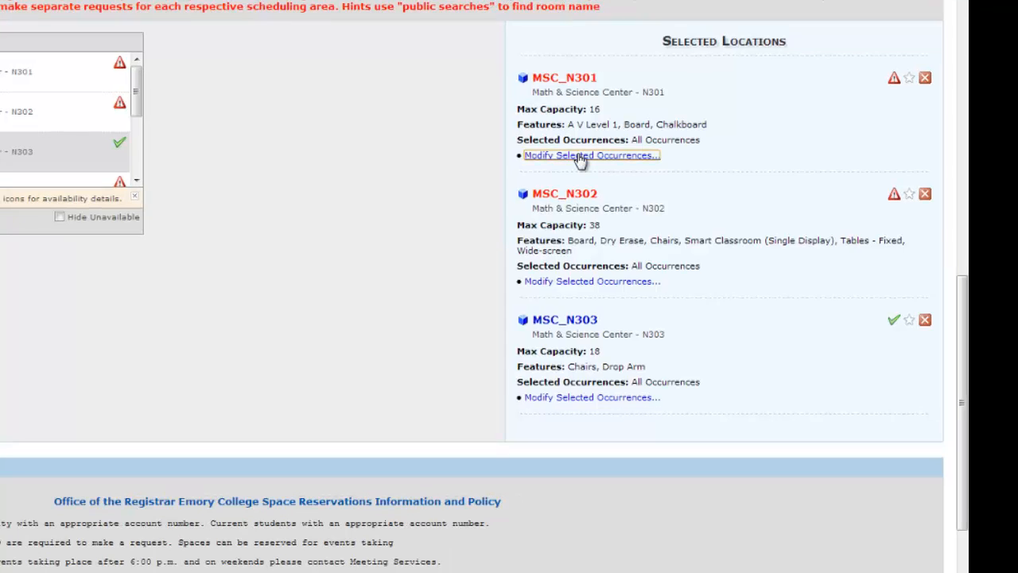
click(816, 239)
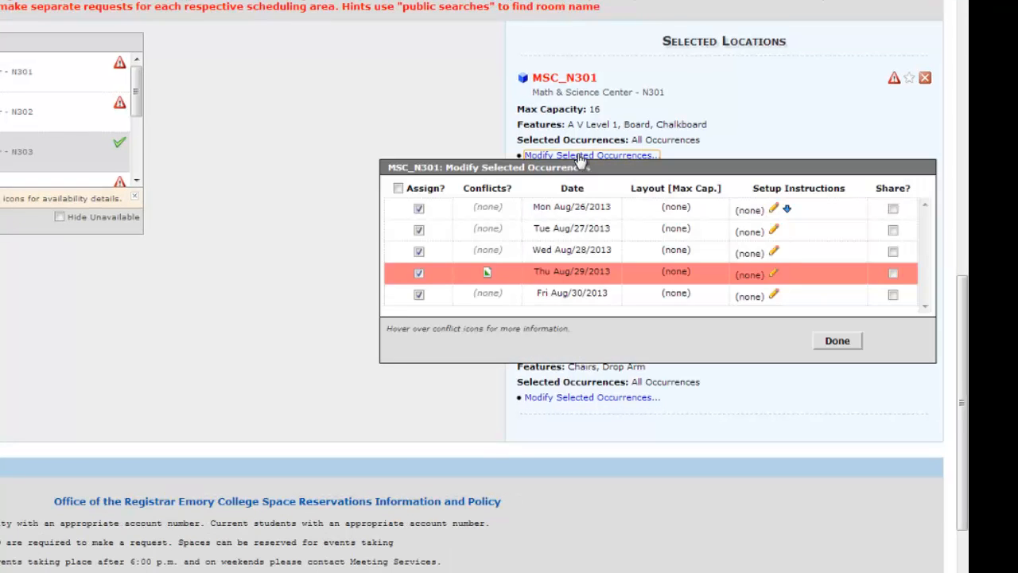
click(419, 273)
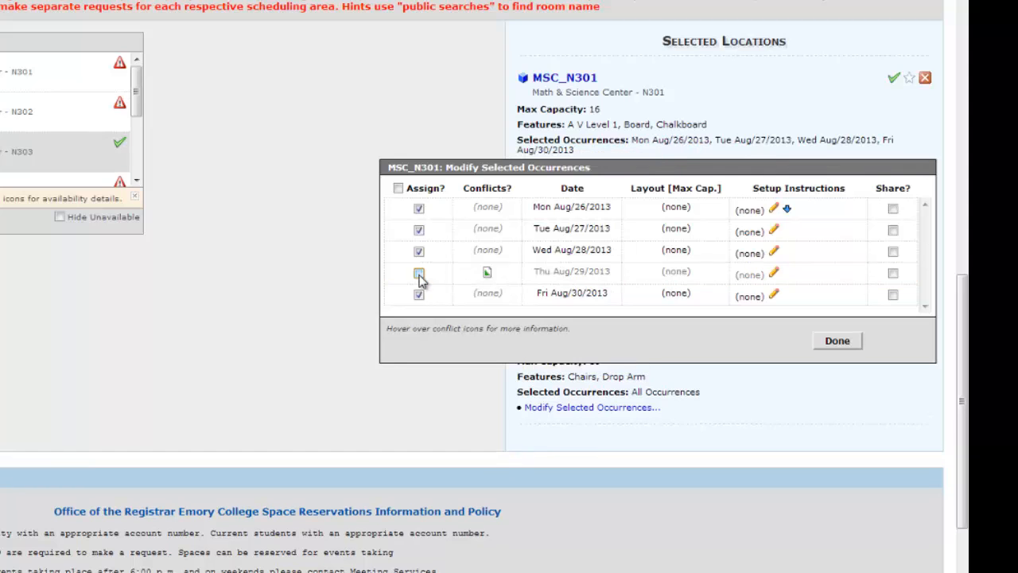
click(836, 340)
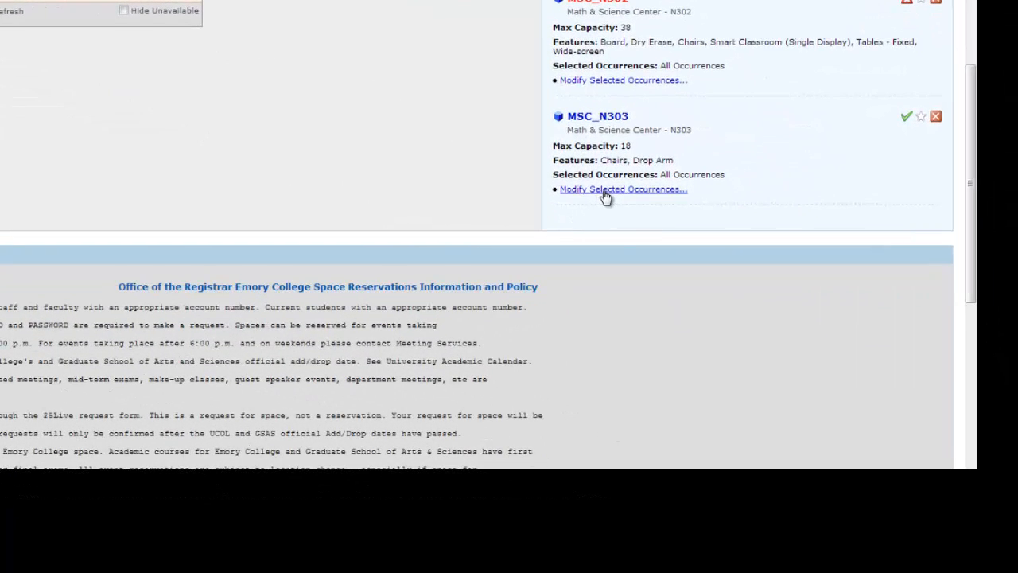
Assign MSC_N303 only to the Thu Aug/29/2013 occurrence and remove MSC_N302 from the selected locations
click(606, 191)
click(461, 239)
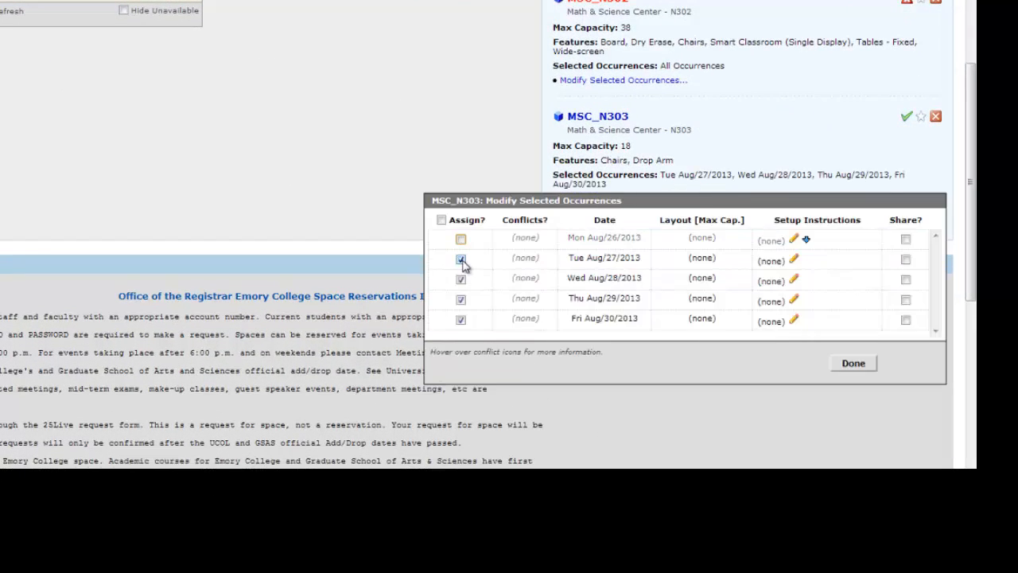
click(461, 240)
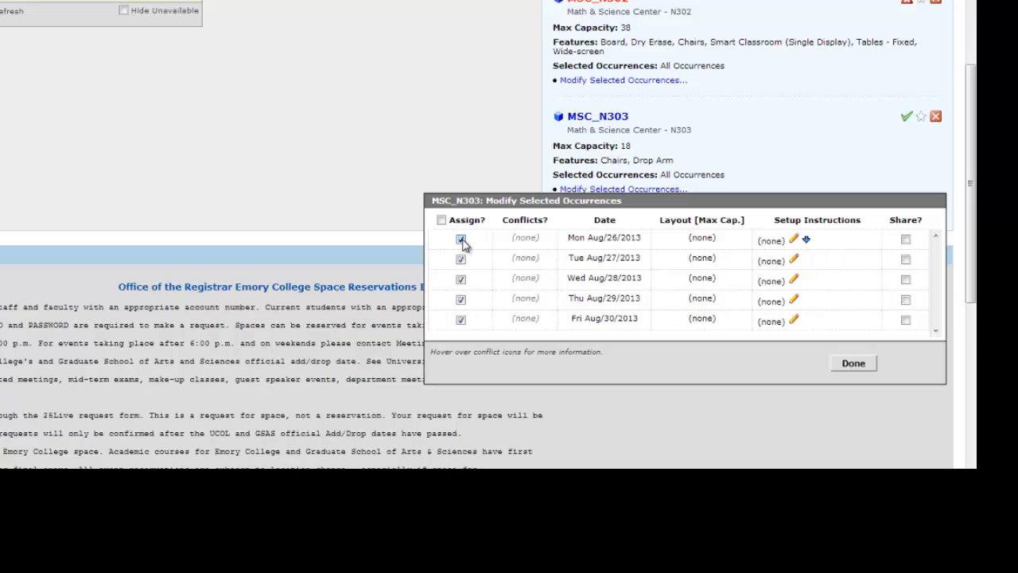
click(461, 241)
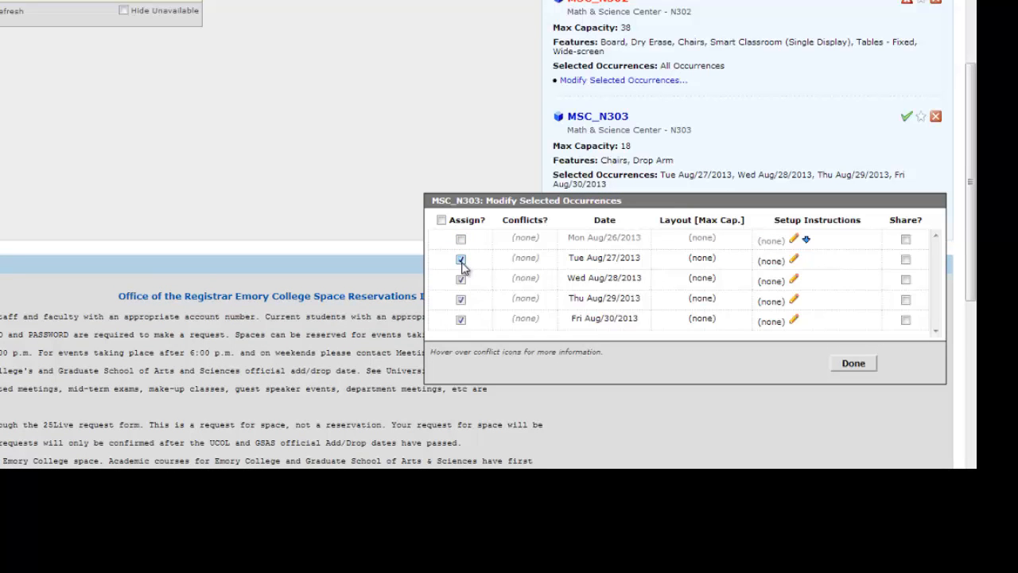
click(461, 260)
click(461, 281)
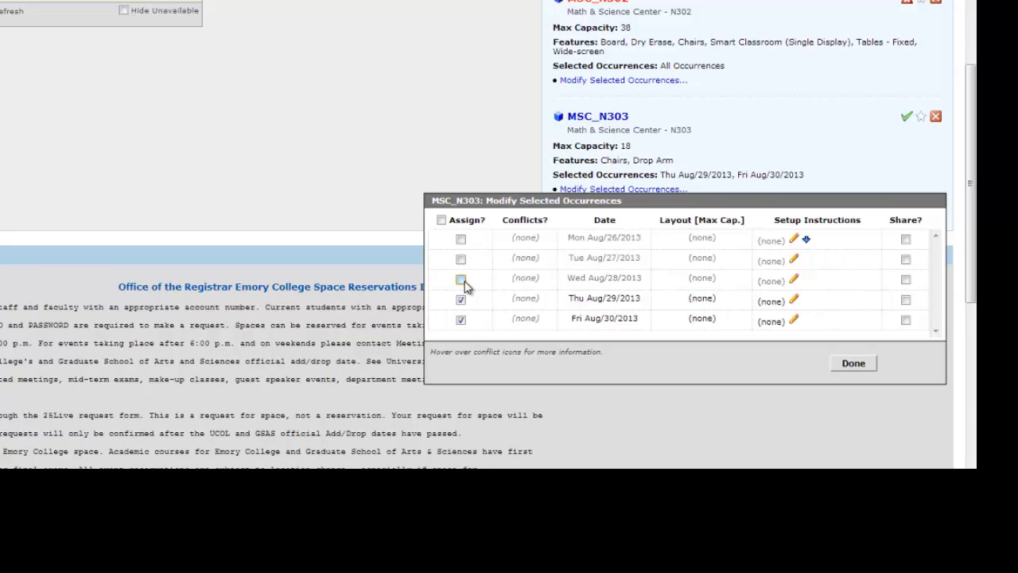
click(461, 321)
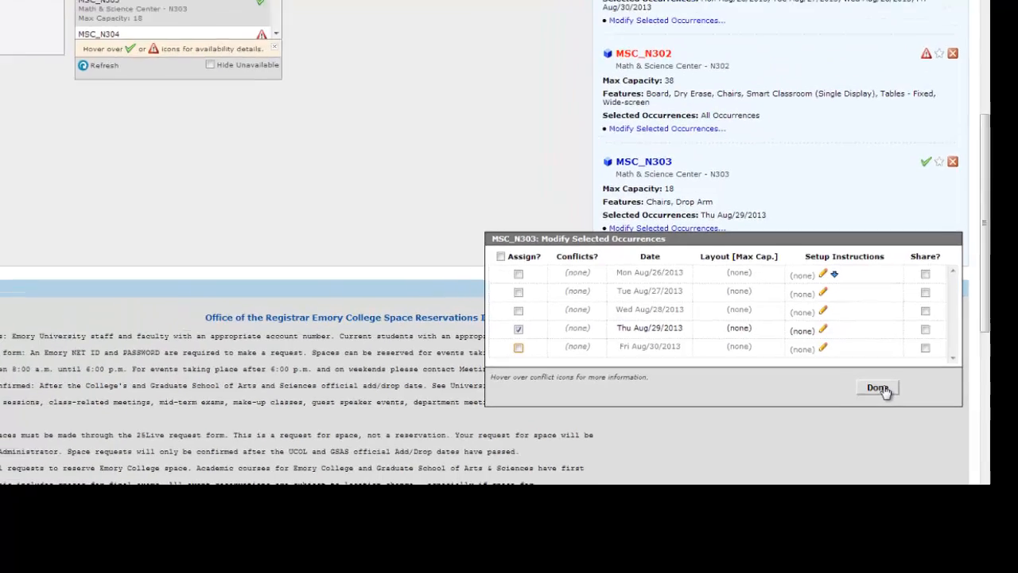
click(865, 370)
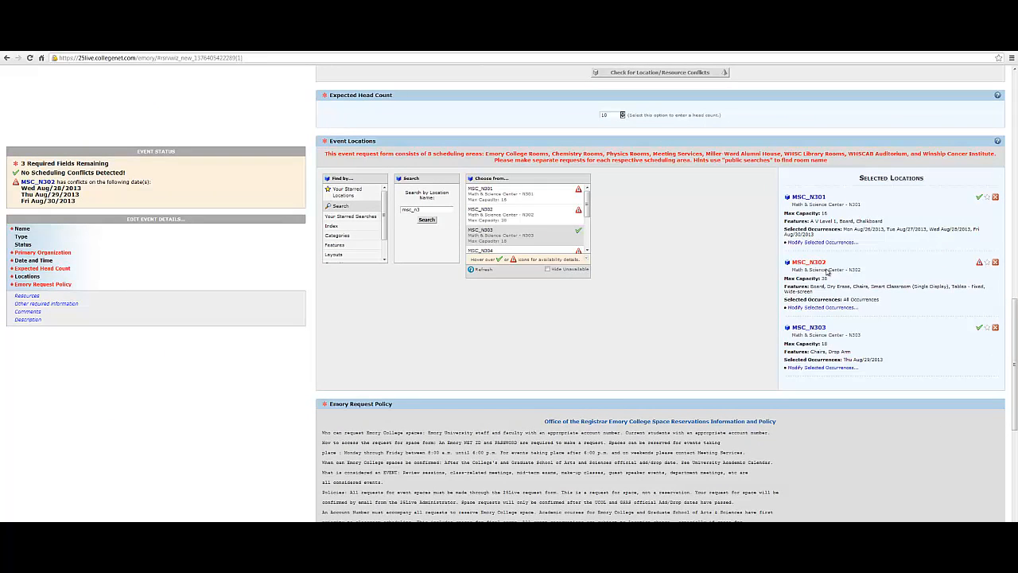
click(995, 264)
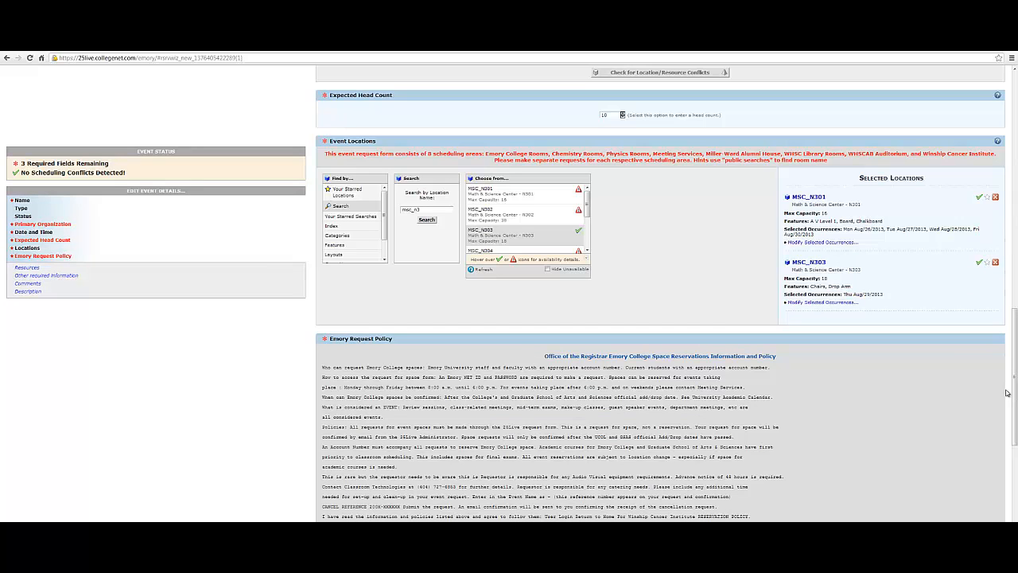
Agree to the Emory Request Policy and finish the event request to save it
drag(1014, 384, 1014, 453)
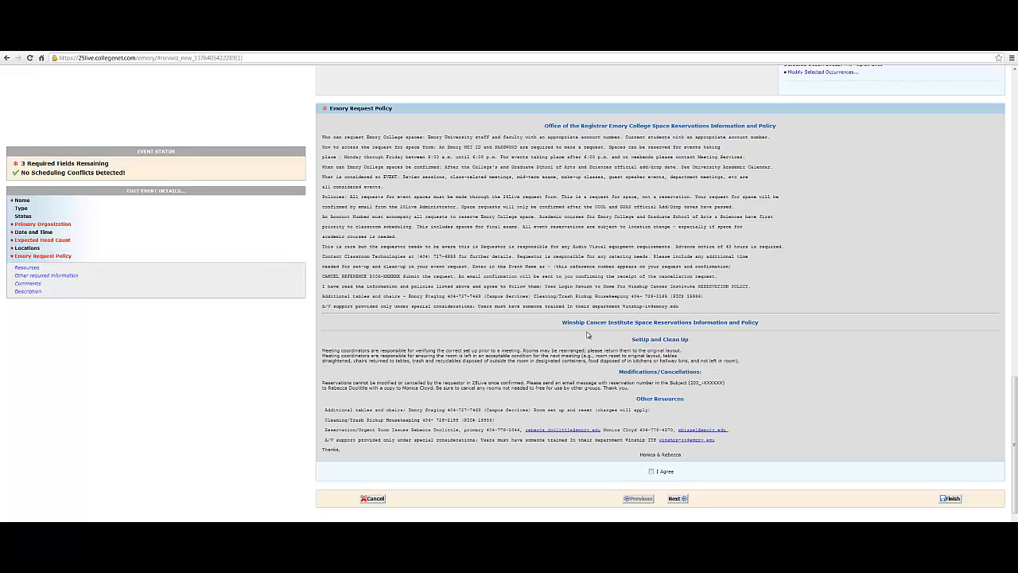
click(651, 472)
click(951, 498)
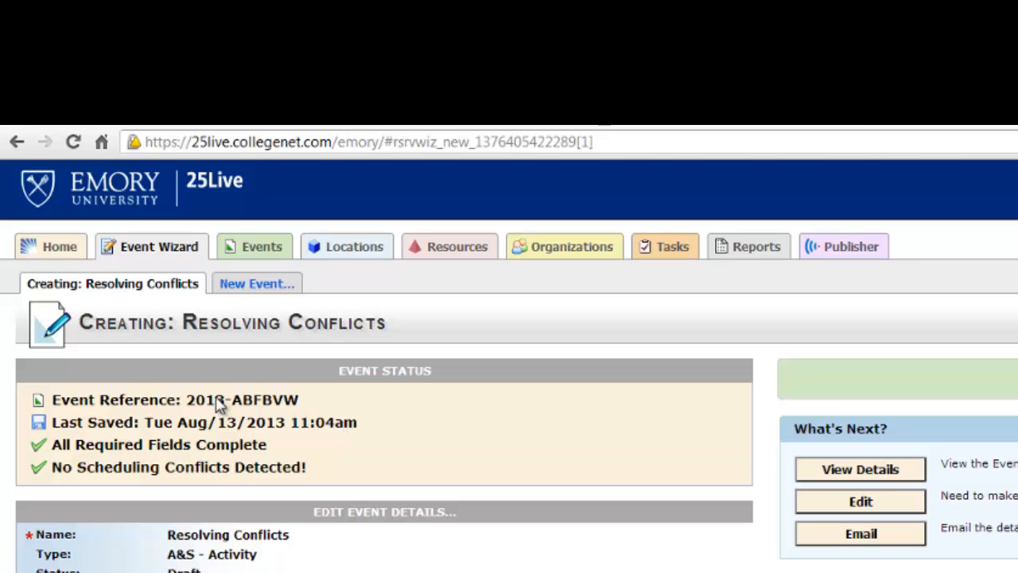
Copy the saved event's reference number and search events for it from the home dashboard
drag(185, 399, 303, 400)
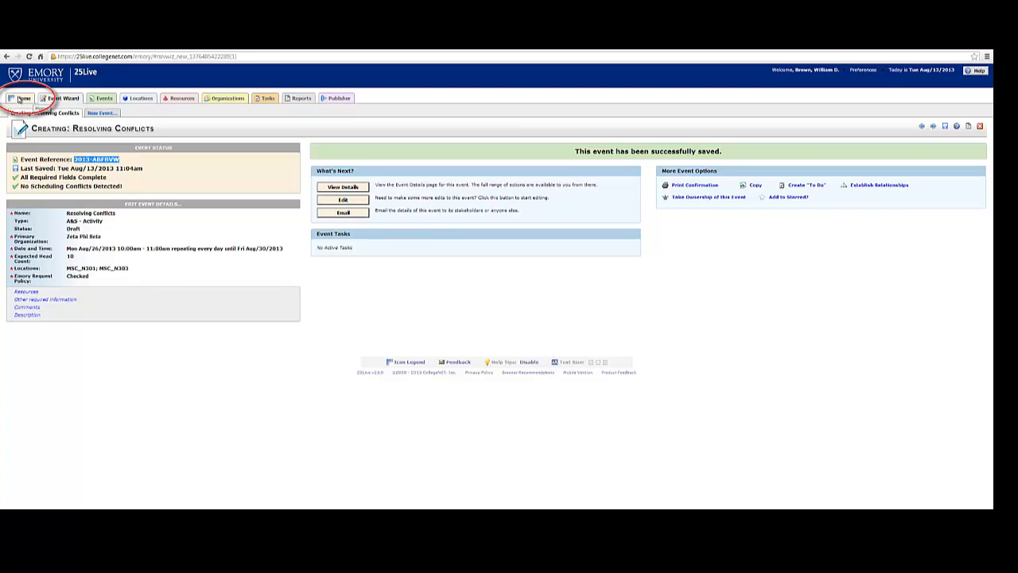
click(20, 99)
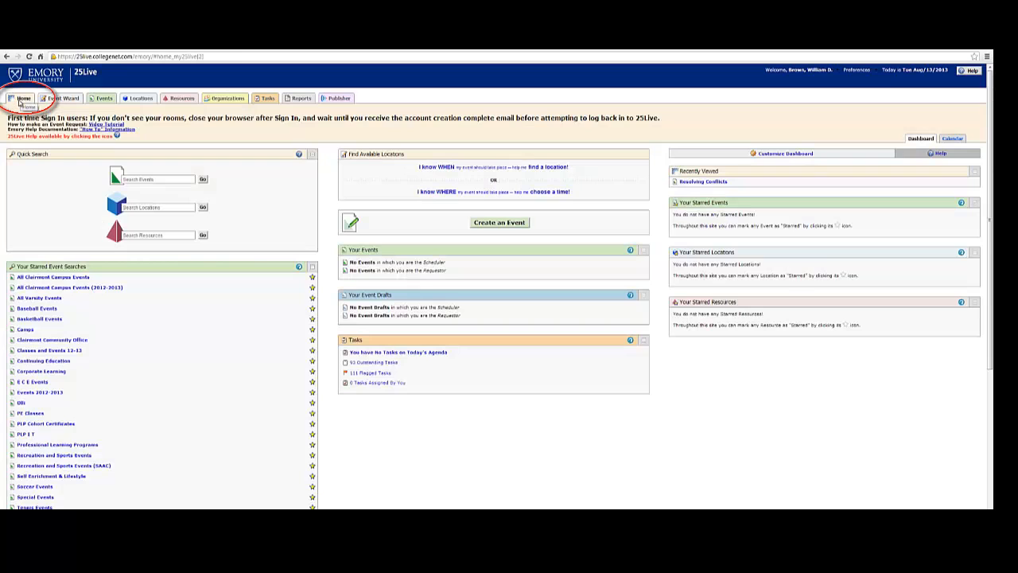
click(156, 180)
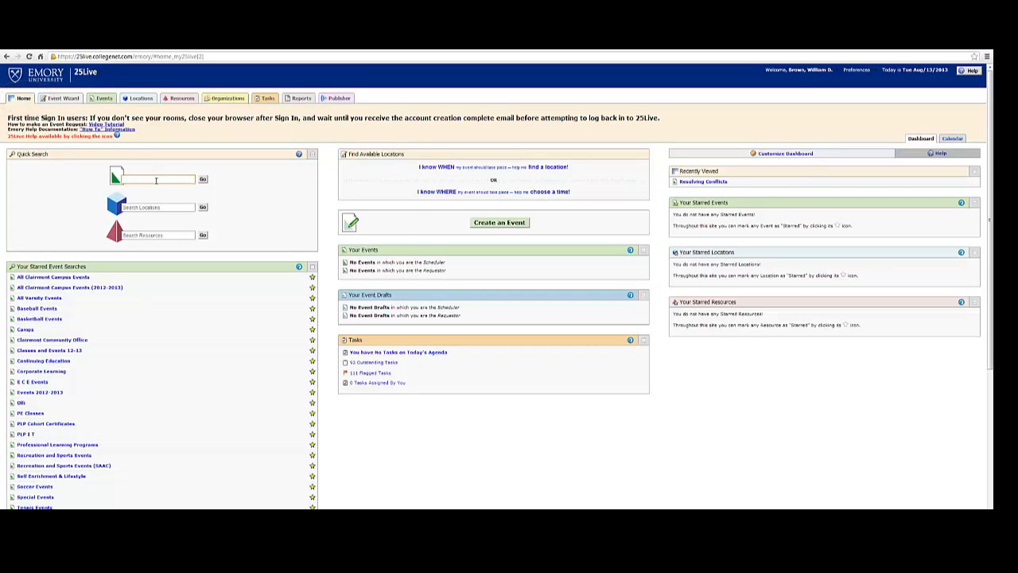
key(Return)
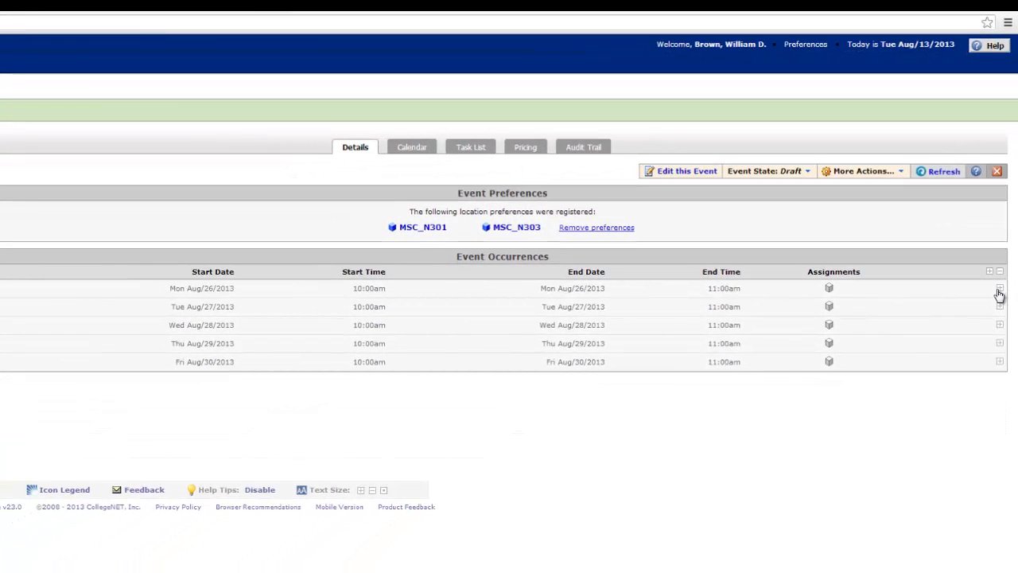
Expand all five event occurrences, Mon Aug/26/2013 to Fri Aug/30/2013, to examine the location assigned to each
click(999, 290)
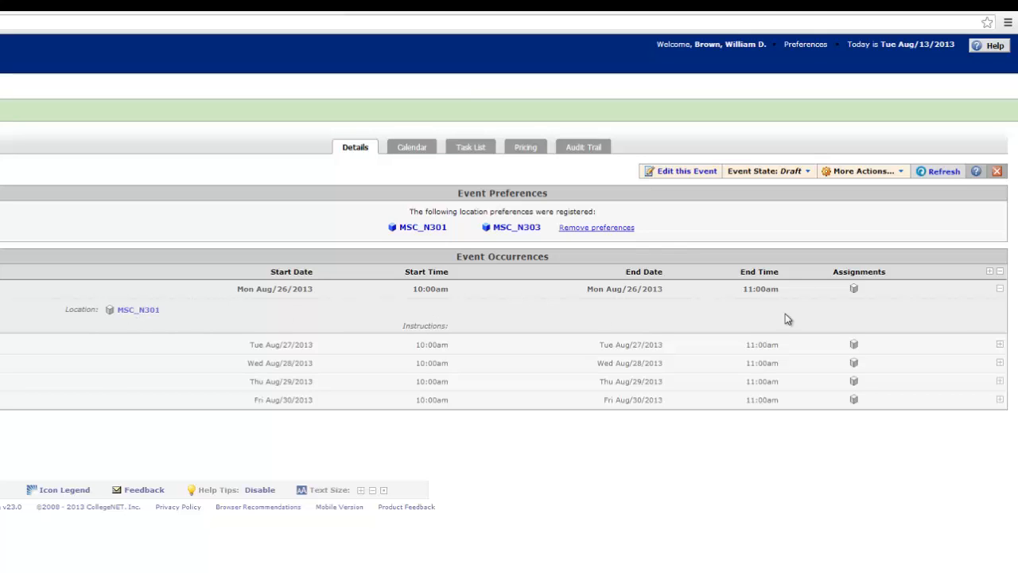
click(1000, 346)
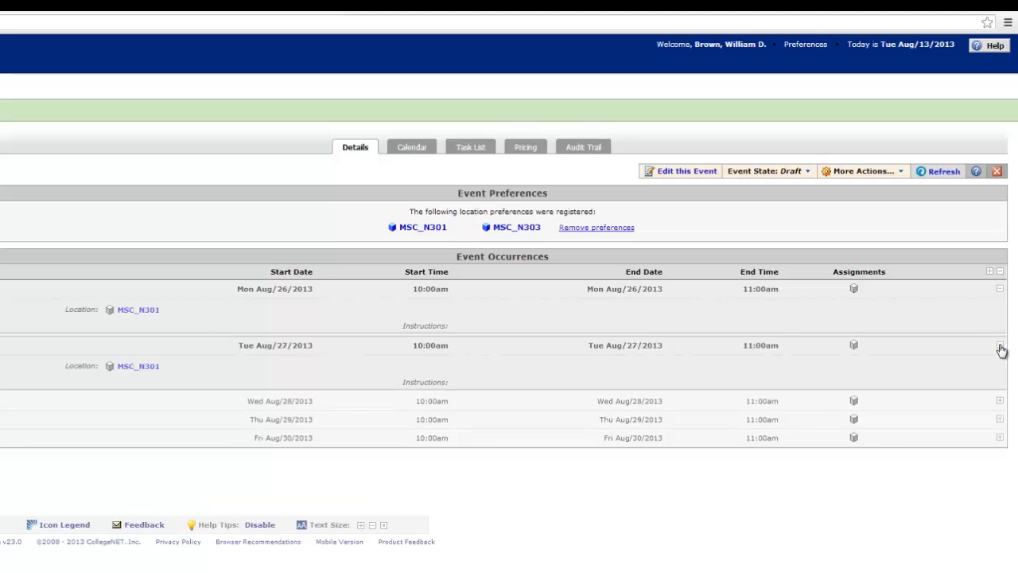
click(1000, 402)
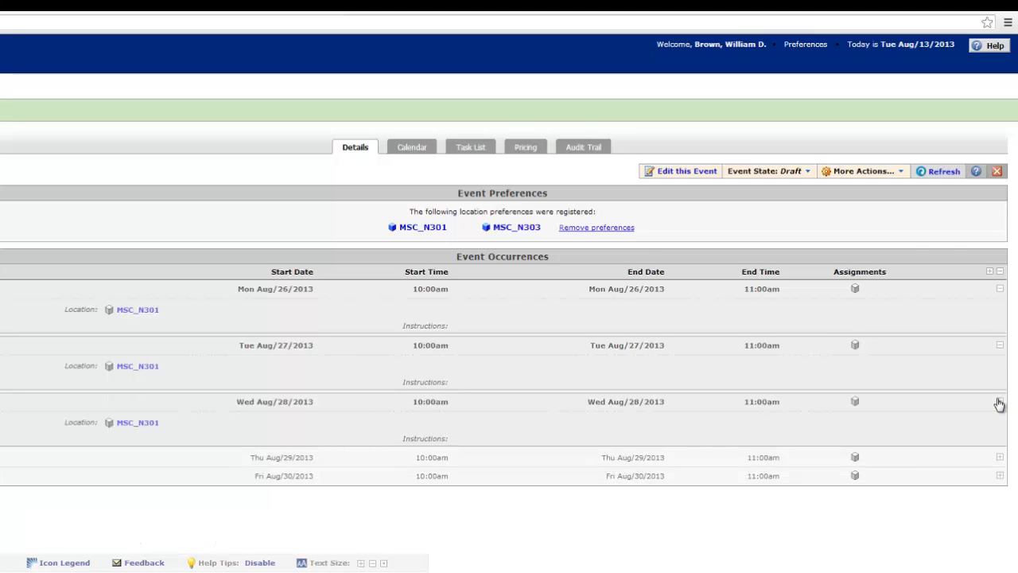
click(1001, 458)
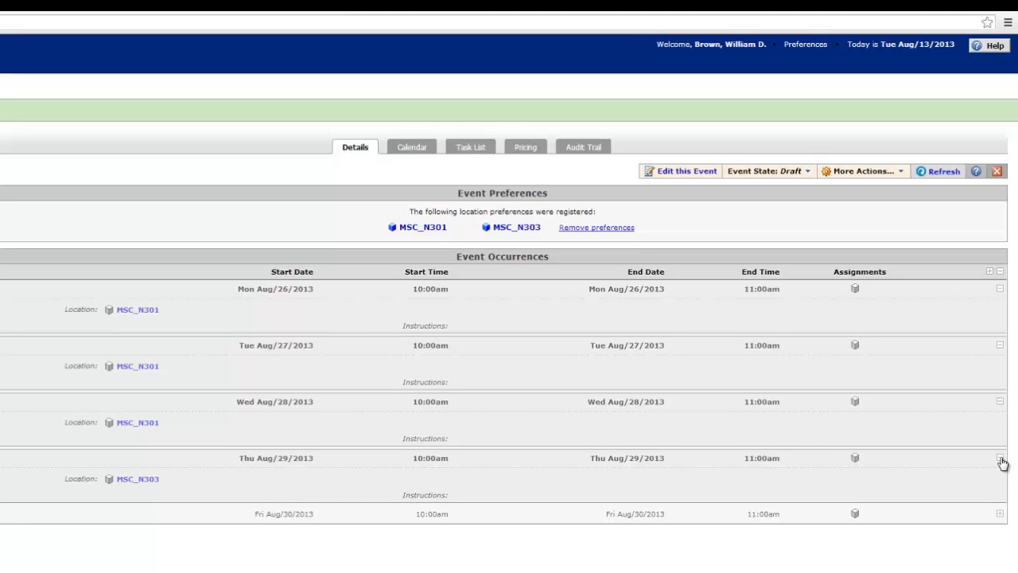
click(1000, 514)
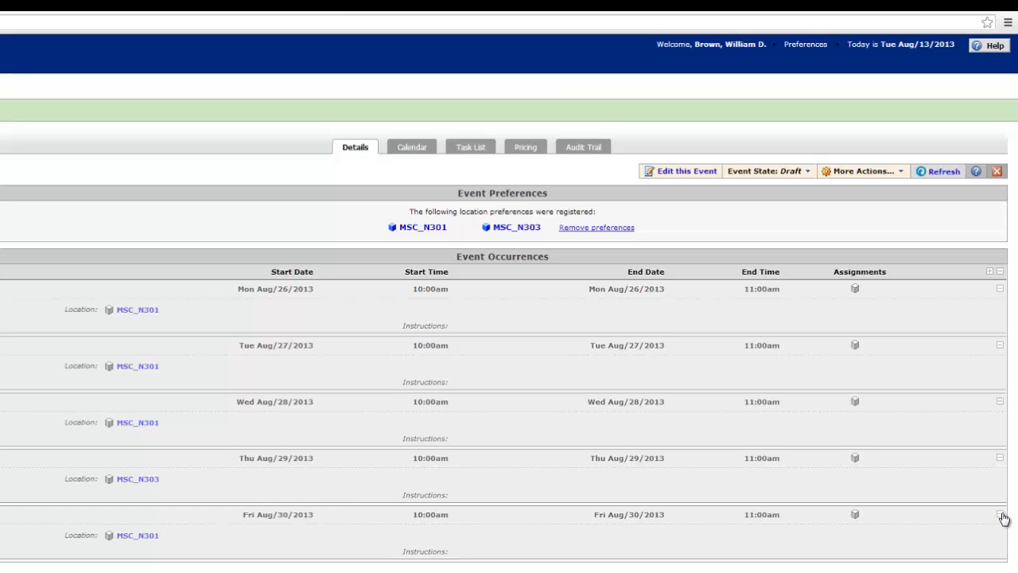